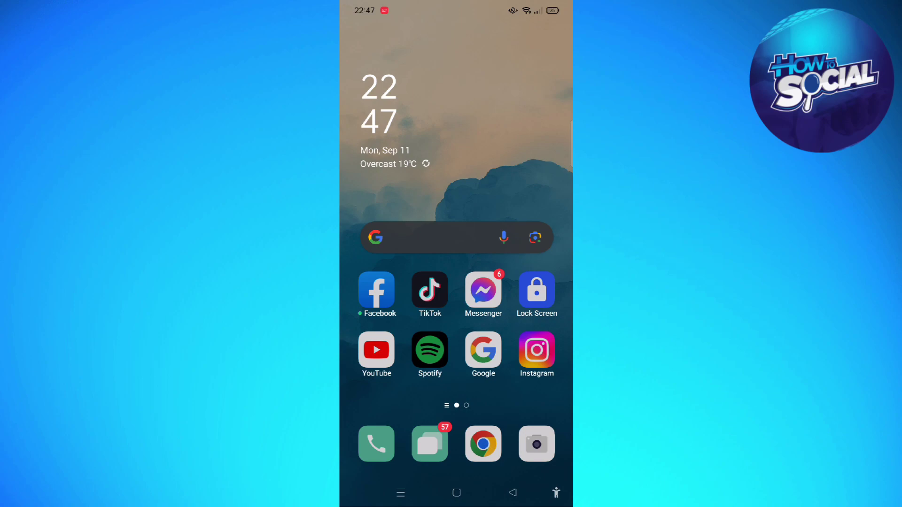
- Open the Google app, briefly start a Lens visual search, then close it back to the home feed
click(483, 350)
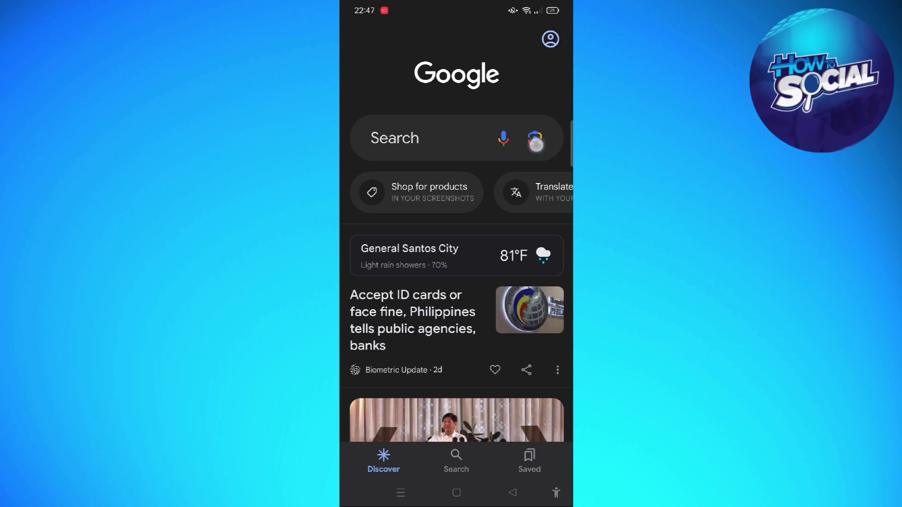
drag(567, 141, 535, 142)
click(451, 139)
click(535, 138)
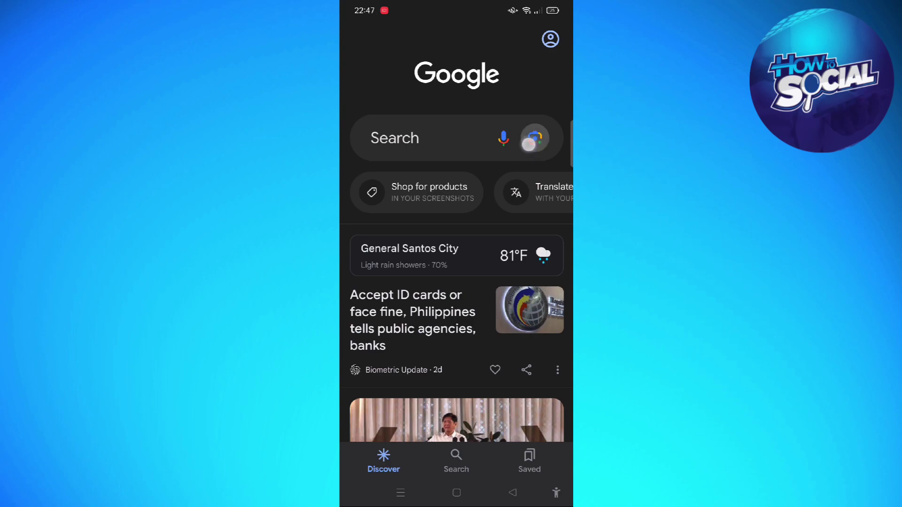
click(358, 39)
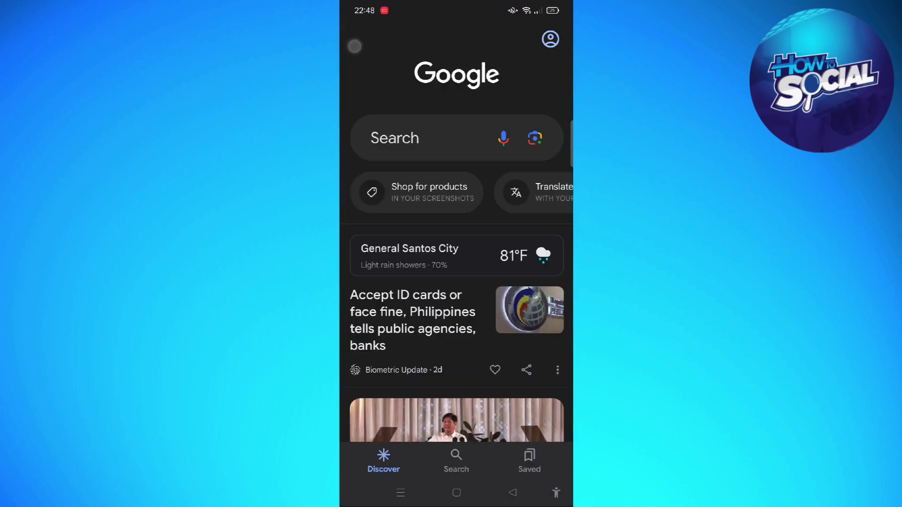
- Reopen Google Lens from the search bar to show the screenshots and gallery photos
click(535, 139)
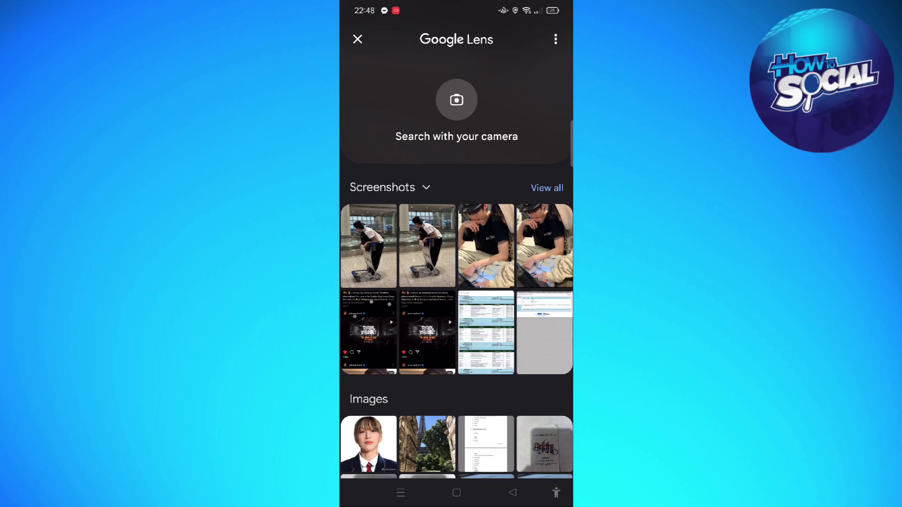
scroll(456, 317, down, 2)
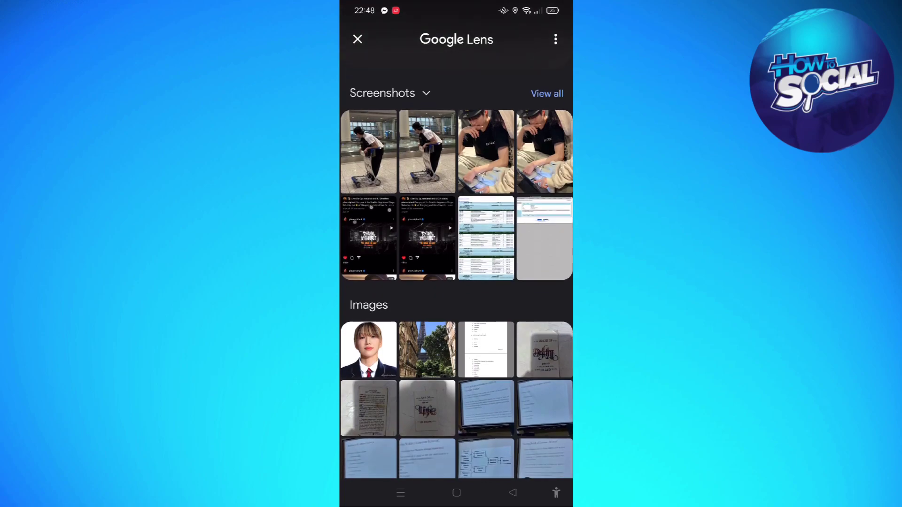
scroll(457, 317, down, 5)
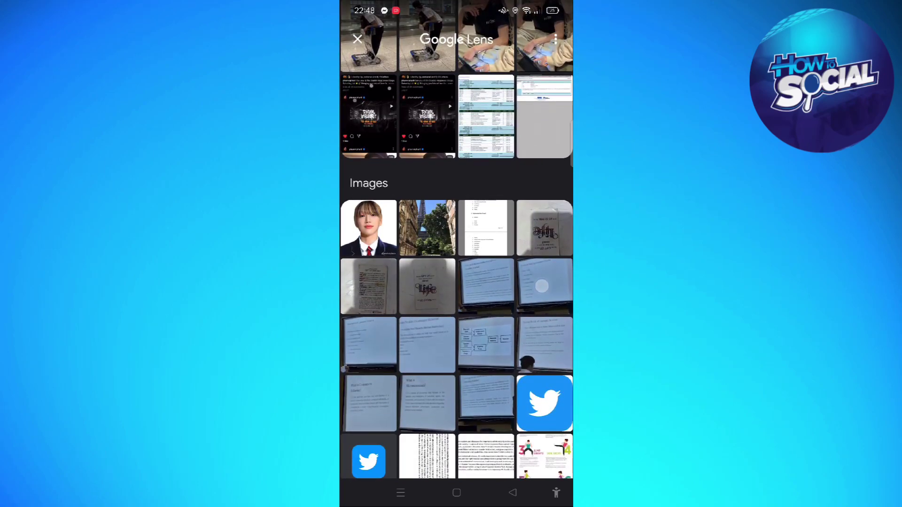
scroll(456, 317, down, 5)
scroll(456, 282, down, 5)
scroll(457, 281, down, 5)
scroll(456, 282, down, 5)
scroll(457, 282, down, 2)
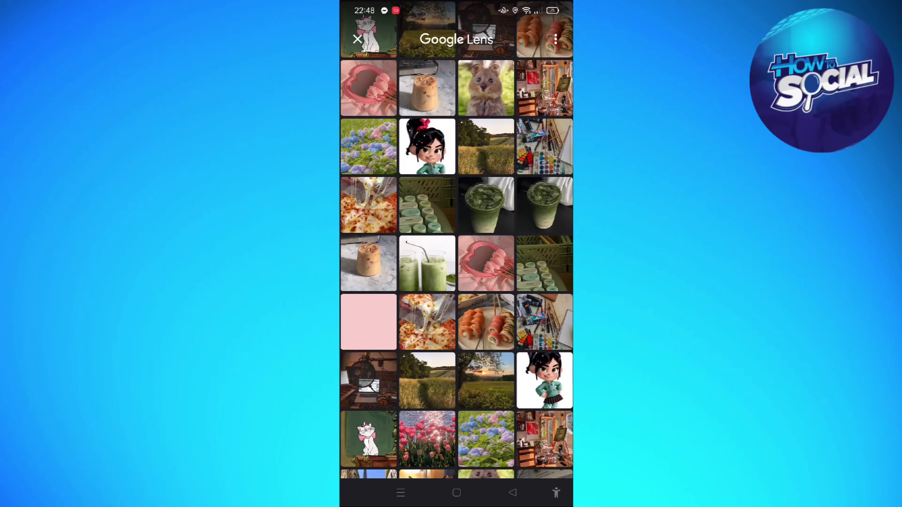
- Search the iced matcha latte photo, widen the crop slightly right, and expand results full-screen
click(486, 207)
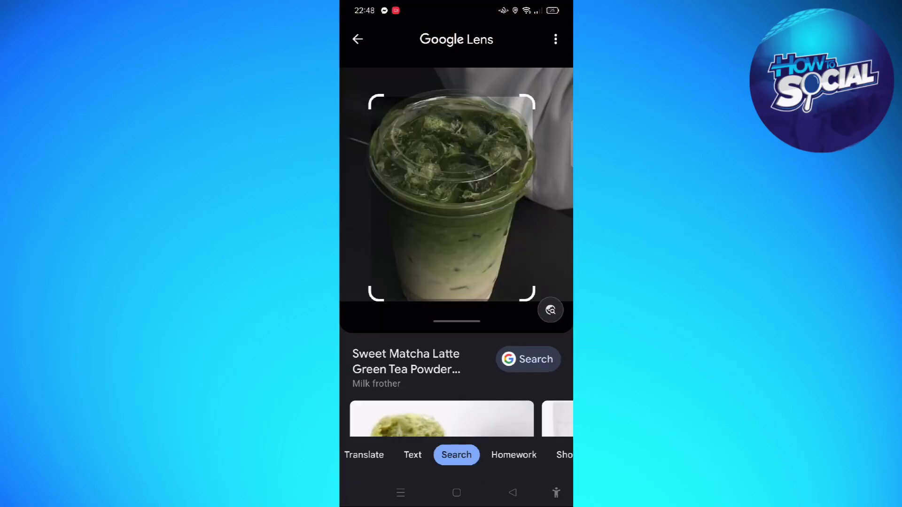
drag(525, 231, 541, 231)
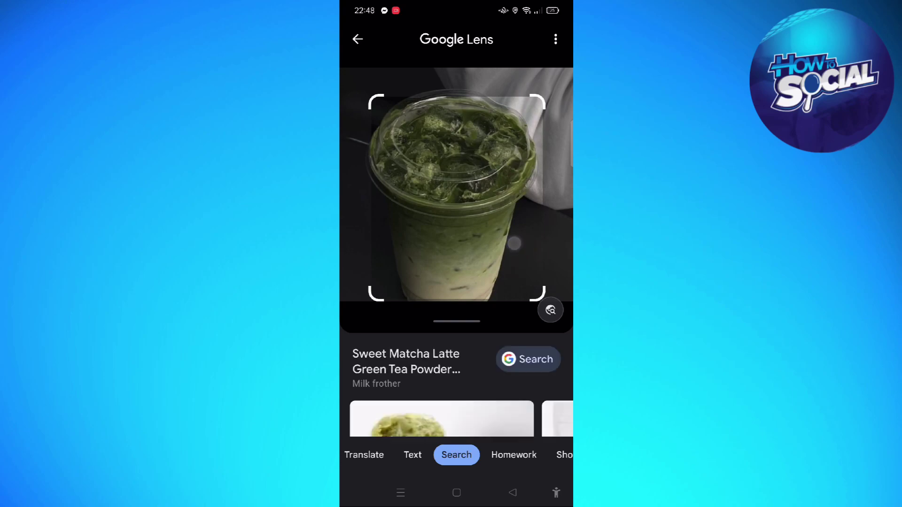
drag(483, 352, 484, 204)
drag(483, 142, 483, 317)
drag(493, 353, 494, 162)
drag(493, 282, 493, 162)
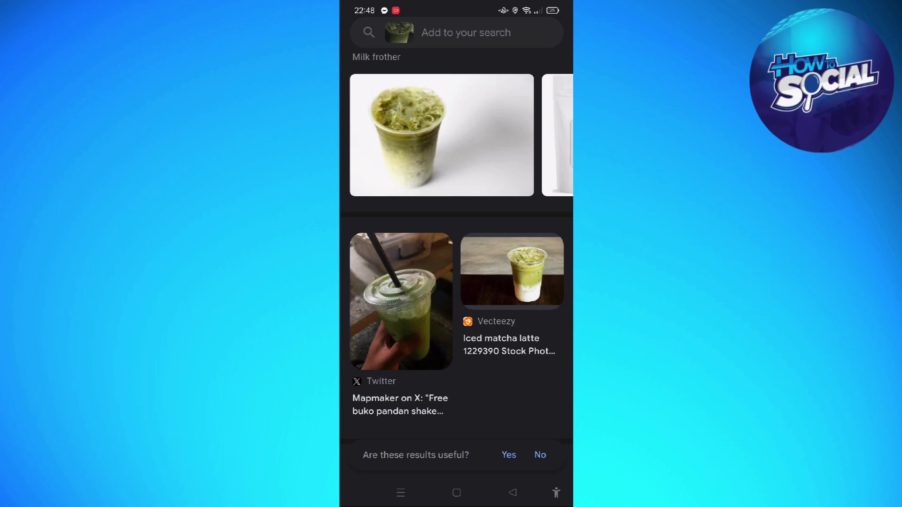